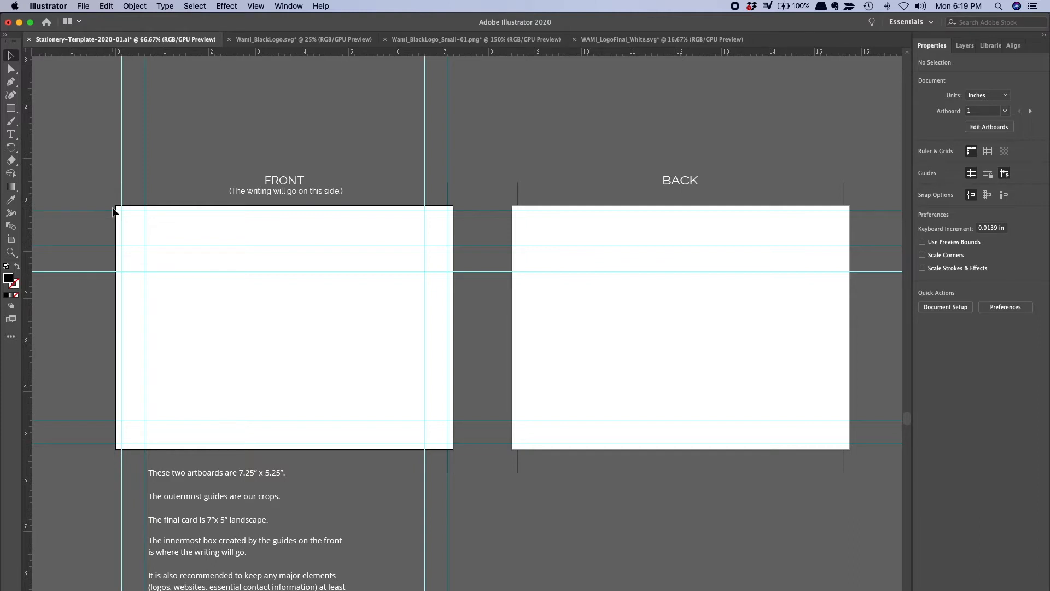
Check the width and height of the Front artboard in artboard editing mode.
{"action": "key", "text": "super+1"}
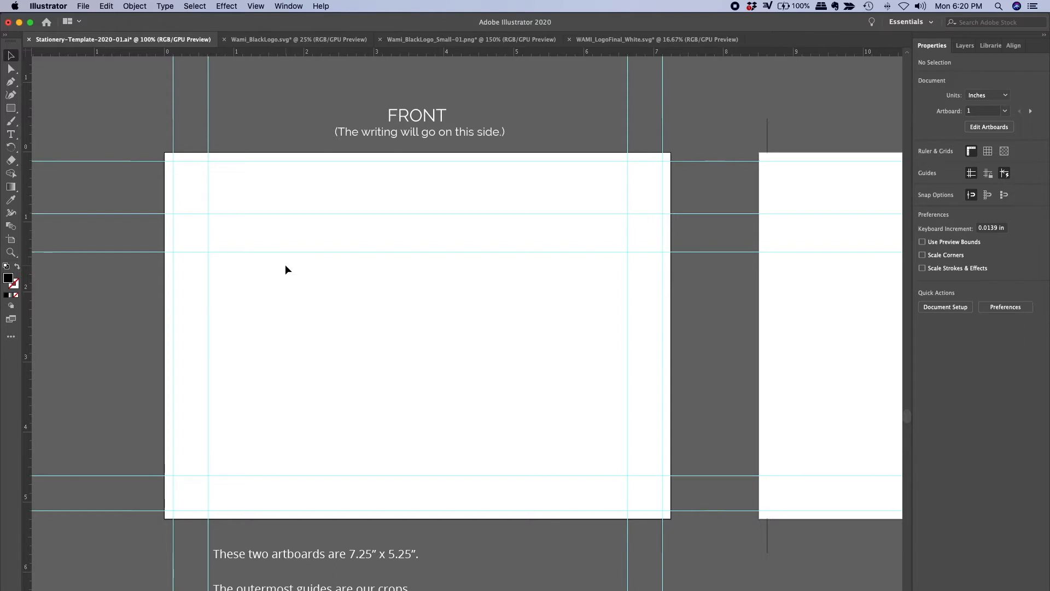
{"action": "left_click", "coordinate": [974, 128]}
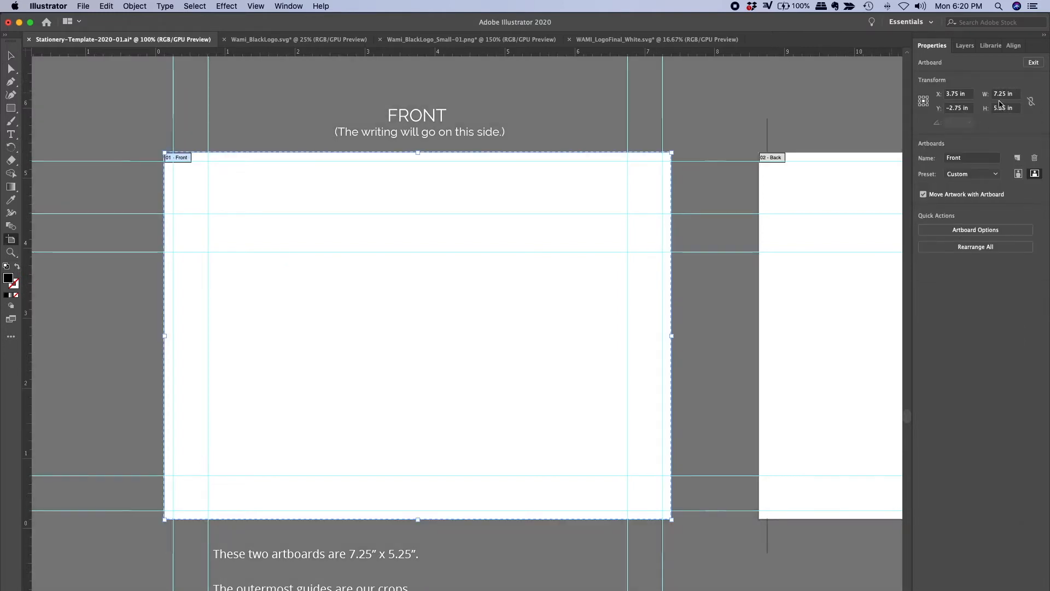
{"action": "left_click", "coordinate": [1035, 64]}
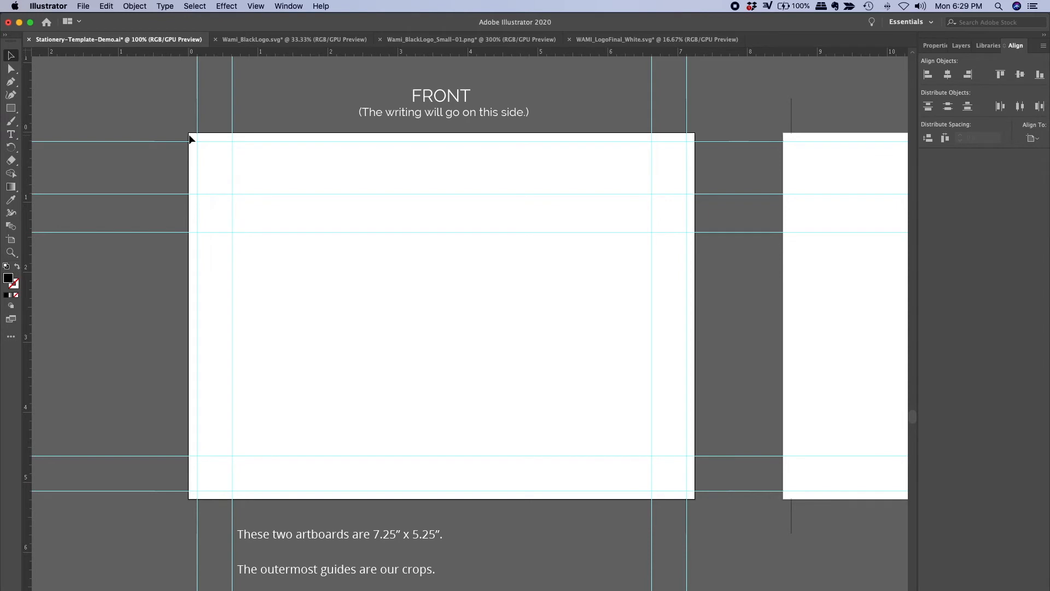
Examine the edges of the vector logo in Wami_BlackLogo.svg up close.
{"action": "left_click", "coordinate": [281, 40]}
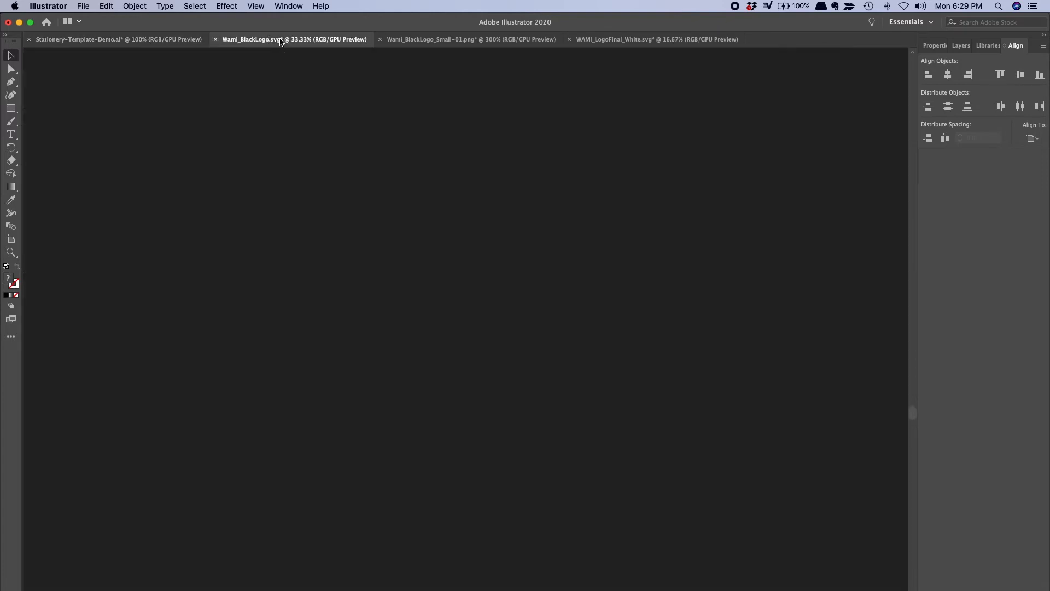
{"action": "key", "text": "super+equal"}
{"action": "left_click_drag", "start_coordinate": [279, 235], "coordinate": [350, 152]}
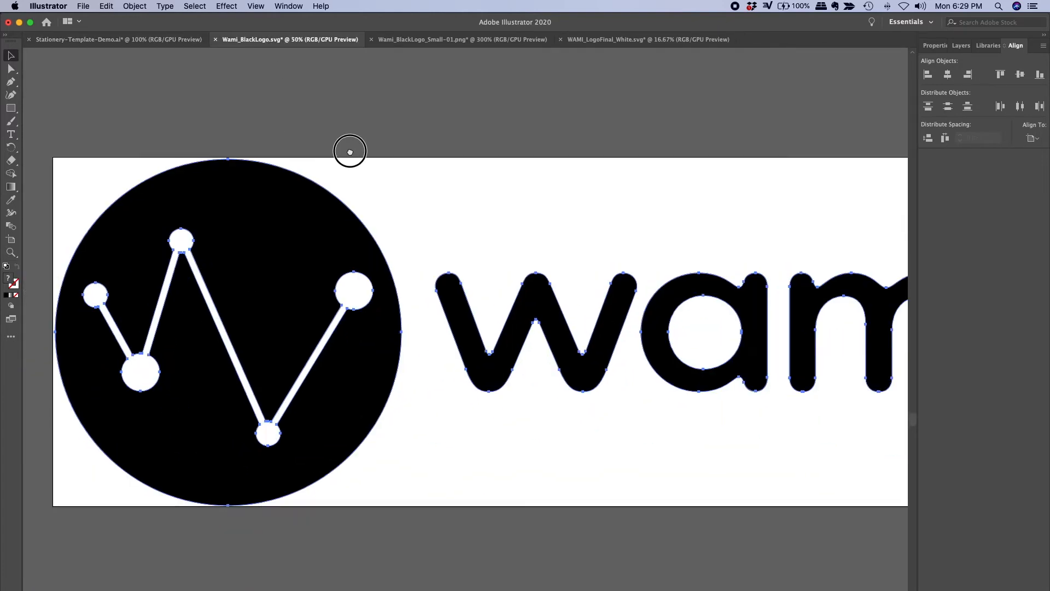
{"action": "scroll", "coordinate": [340, 161], "scroll_direction": "right", "scroll_amount": 4}
{"action": "key", "text": "super+equal"}
{"action": "scroll", "coordinate": [421, 186], "scroll_direction": "left", "scroll_amount": 5}
{"action": "key", "text": "super+equal"}
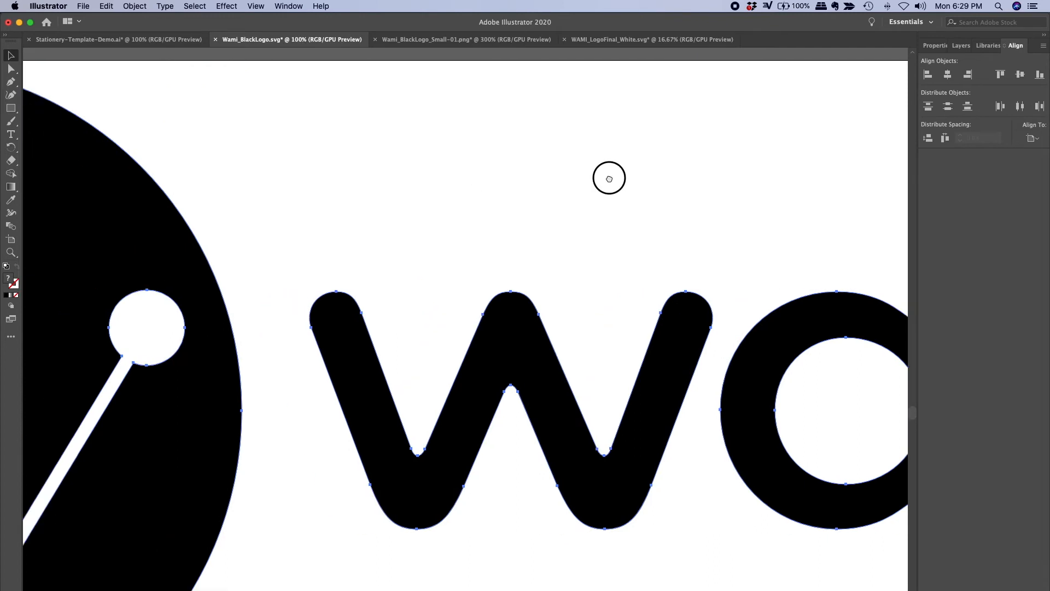
{"action": "scroll", "coordinate": [608, 178], "scroll_direction": "left", "scroll_amount": 5}
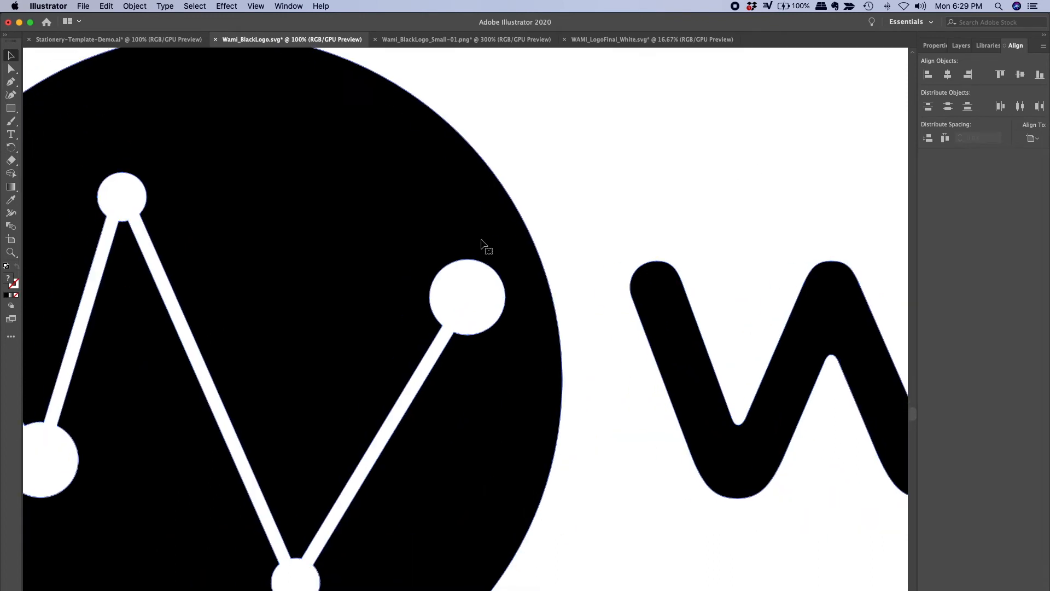
{"action": "key", "text": "super+minus"}
{"action": "scroll", "coordinate": [457, 175], "scroll_direction": "up", "scroll_amount": 2}
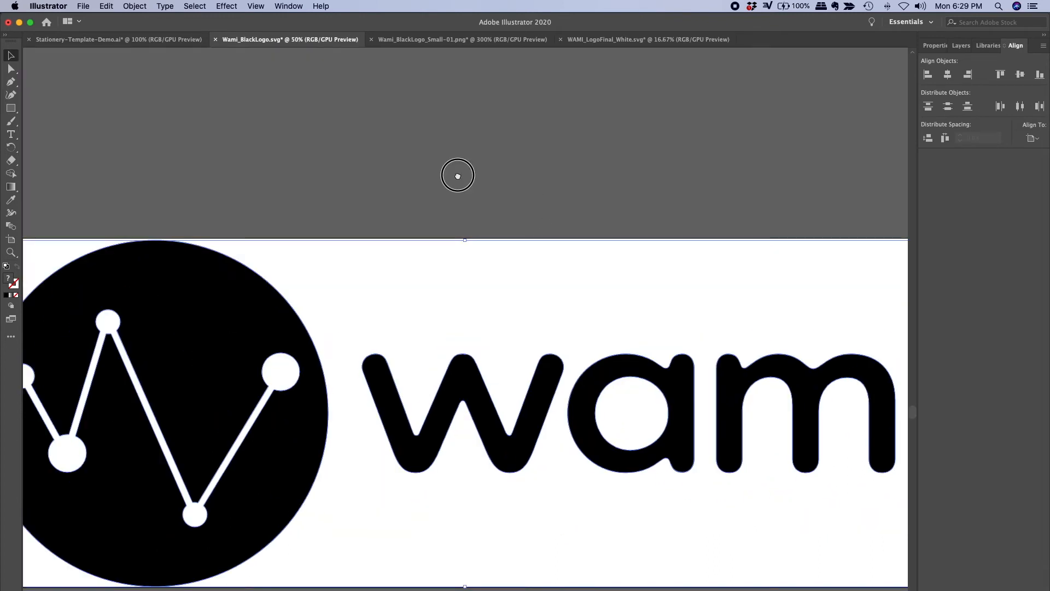
{"action": "scroll", "coordinate": [468, 128], "scroll_direction": "down", "scroll_amount": 2}
Examine the edges of the raster logo in Wami_BlackLogo_Small-01.png at high magnification.
{"action": "left_click", "coordinate": [443, 39]}
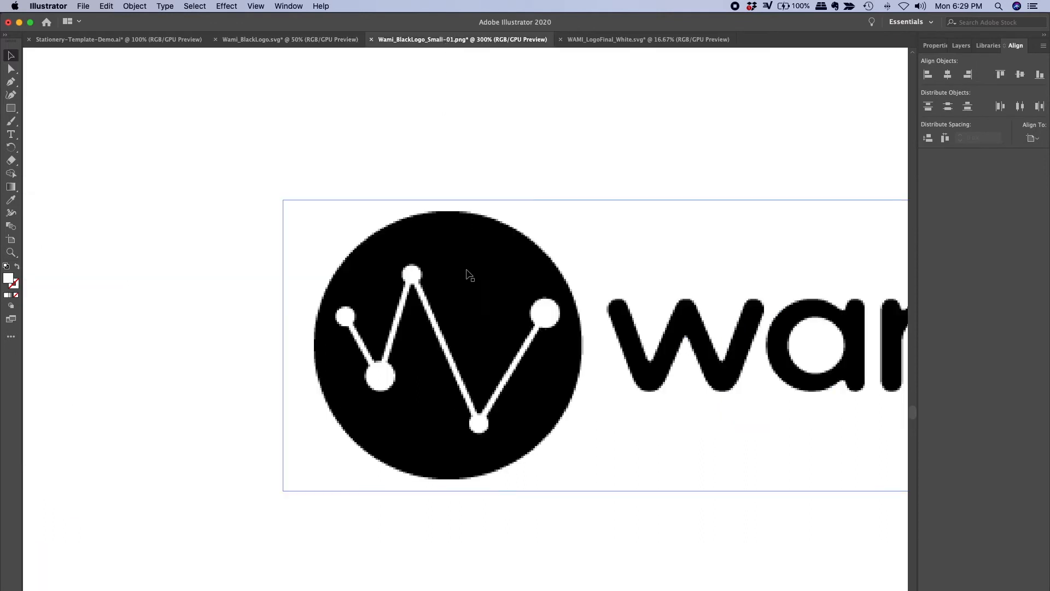
{"action": "scroll", "coordinate": [438, 402], "scroll_direction": "up", "scroll_amount": 3}
{"action": "scroll", "coordinate": [493, 372], "scroll_direction": "right", "scroll_amount": 3}
{"action": "scroll", "coordinate": [492, 372], "scroll_direction": "down", "scroll_amount": 2}
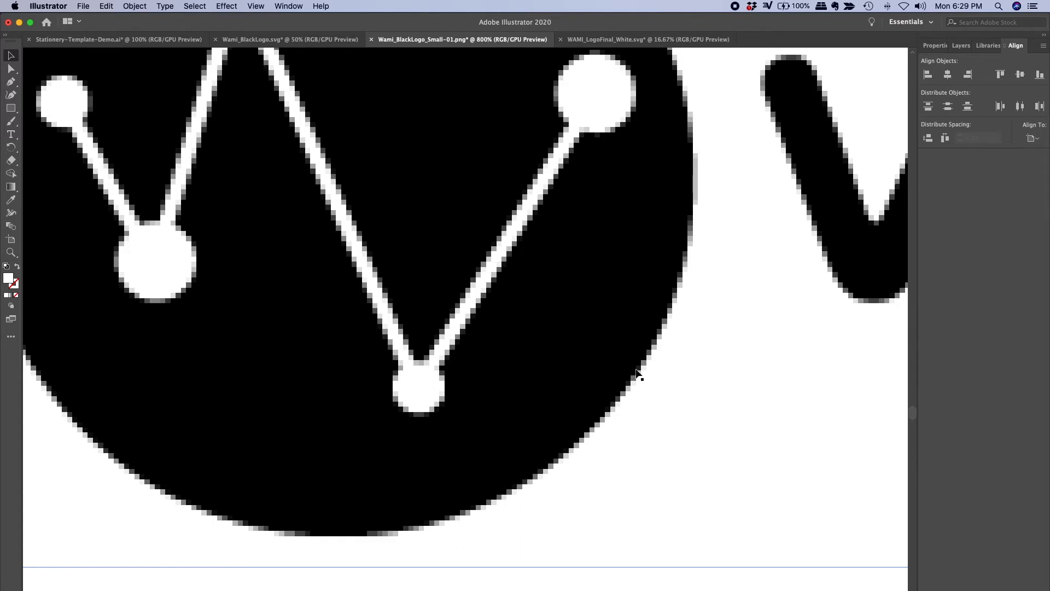
{"action": "scroll", "coordinate": [636, 372], "scroll_direction": "down", "scroll_amount": 3}
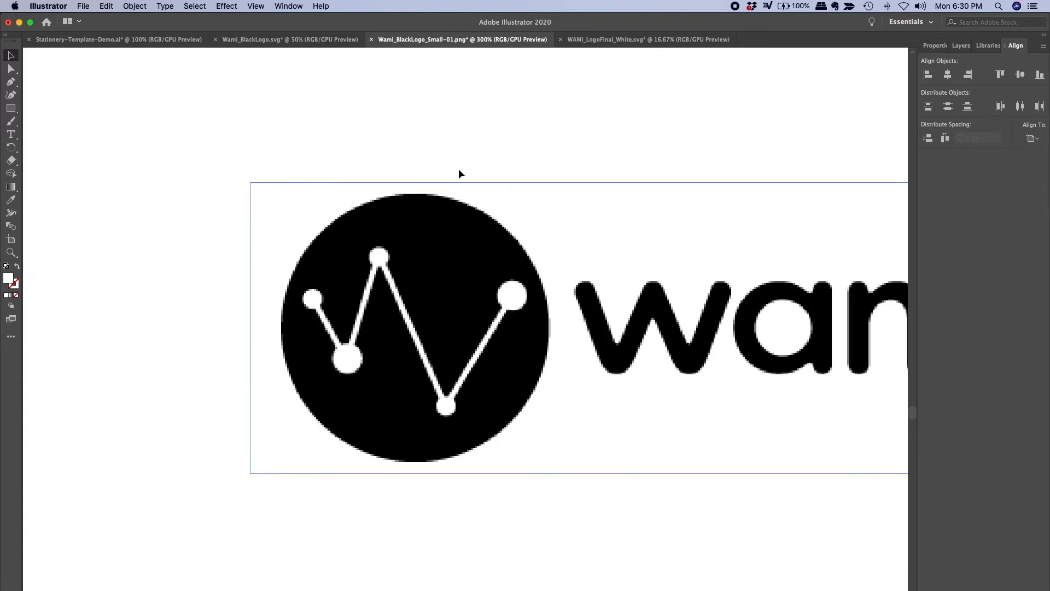
Copy the whole vector logo from Wami_BlackLogo.svg and paste it into Stationery-Template-Demo.ai.
{"action": "left_click", "coordinate": [309, 42]}
{"action": "key", "text": "super+minus"}
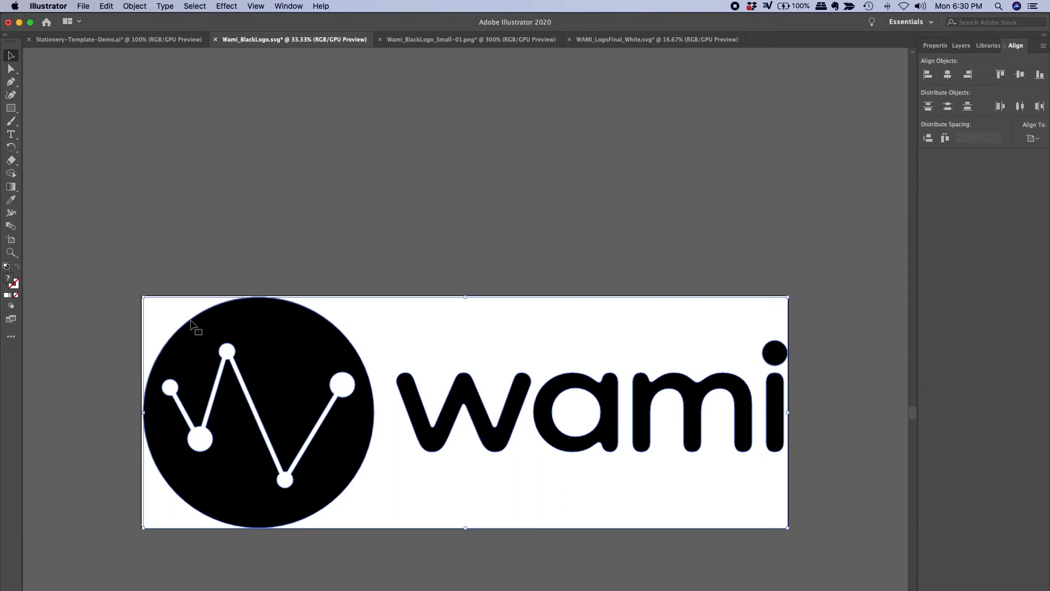
{"action": "left_click_drag", "start_coordinate": [102, 294], "coordinate": [849, 533]}
{"action": "left_click", "coordinate": [149, 49]}
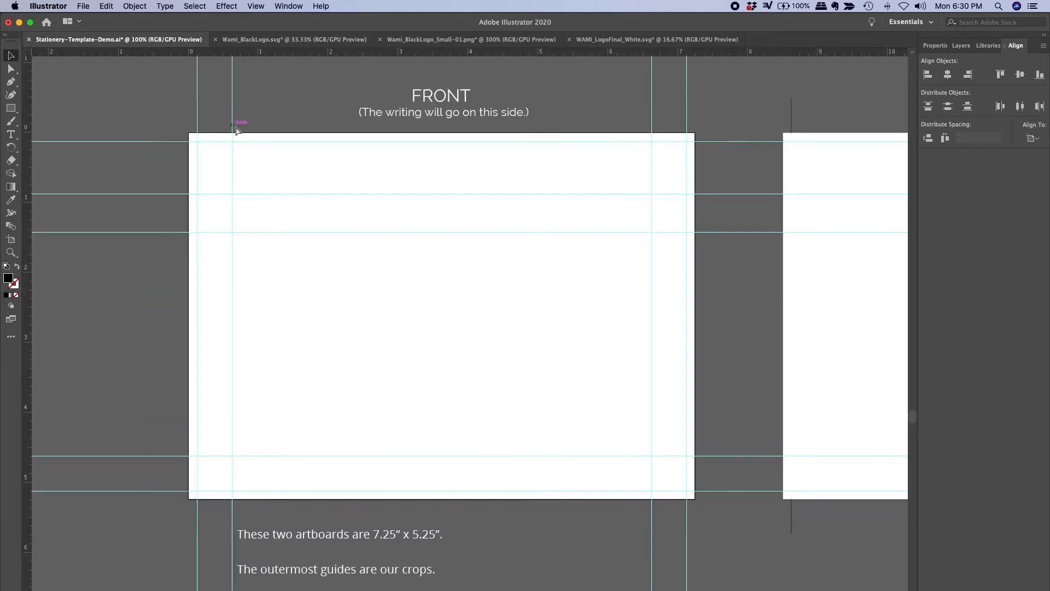
{"action": "key", "text": "super+v"}
{"action": "key", "text": "super+minus"}
{"action": "key", "text": "super+minus"}
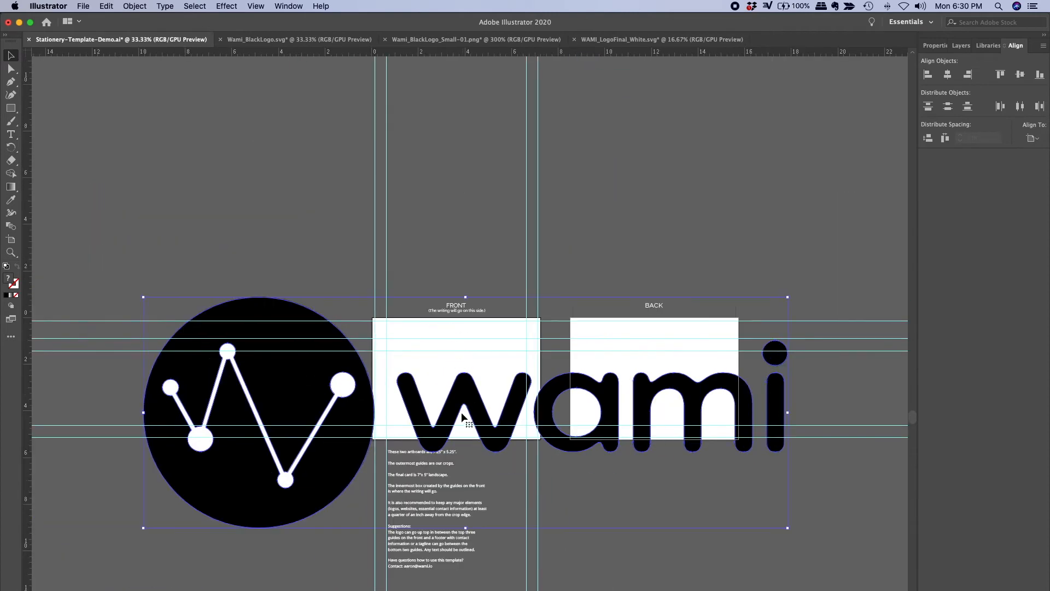
Scale the pasted logo proportionally to about 2 in wide and place it between the upper guides of the Front artboard.
{"action": "left_click_drag", "start_coordinate": [469, 530], "coordinate": [456, 346]}
{"action": "key", "text": "super+equal"}
{"action": "key", "text": "super+equal"}
{"action": "key", "text": "super+equal"}
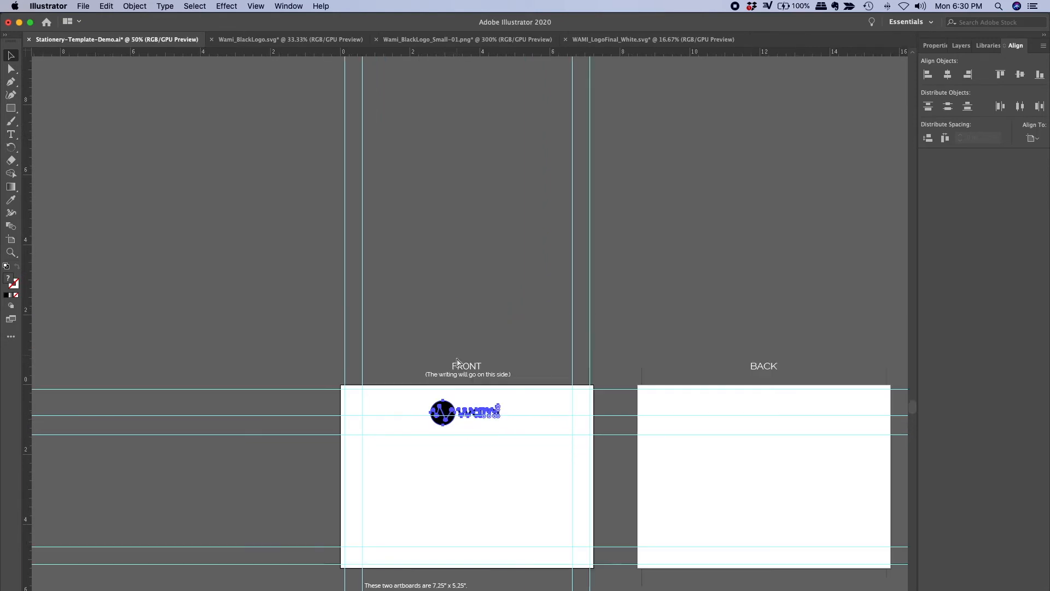
{"action": "left_click_drag", "start_coordinate": [481, 497], "coordinate": [466, 400]}
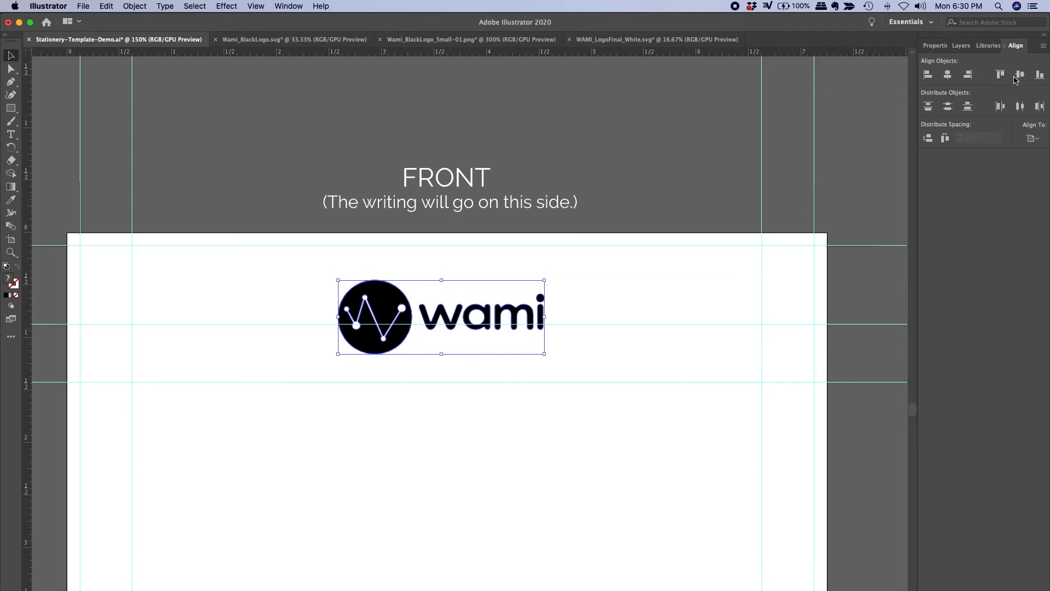
Center the logo horizontally on the Front artboard.
{"action": "left_click", "coordinate": [946, 80]}
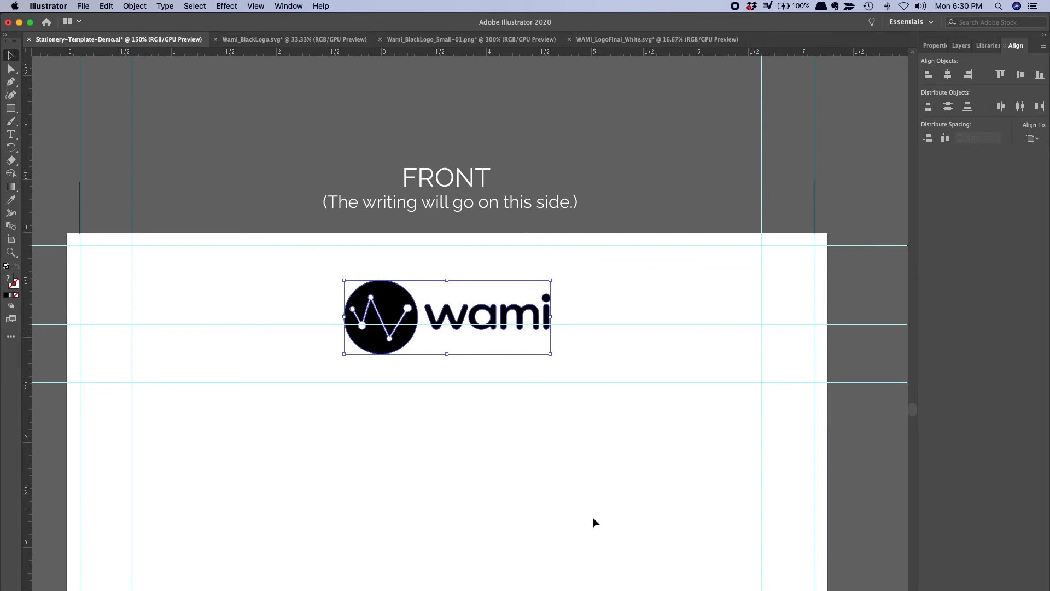
{"action": "scroll", "coordinate": [525, 547], "scroll_direction": "down", "scroll_amount": 2}
{"action": "scroll", "coordinate": [499, 380], "scroll_direction": "down", "scroll_amount": 4}
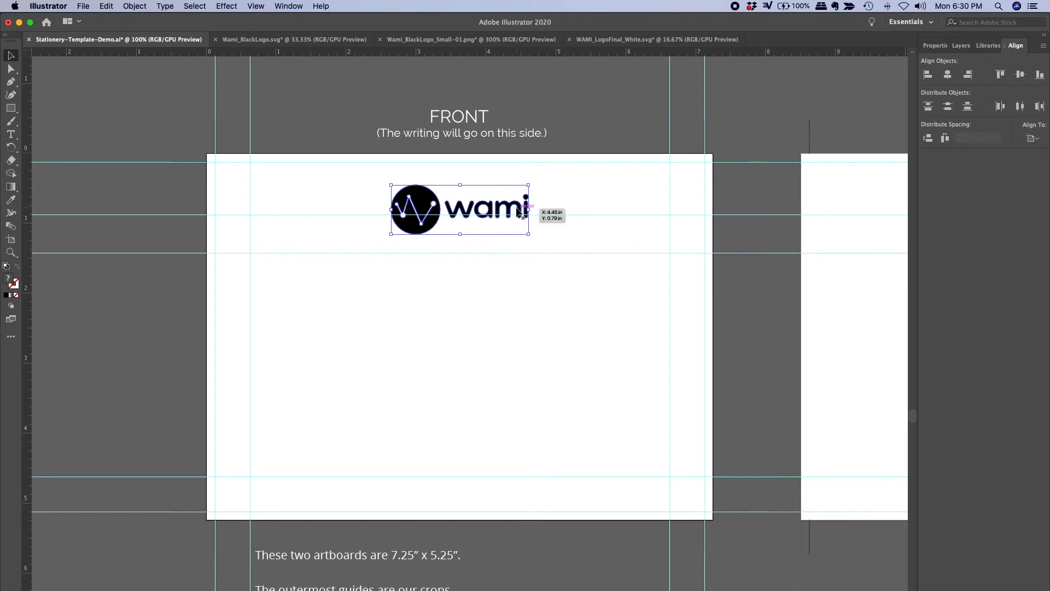
{"action": "left_click", "coordinate": [288, 6]}
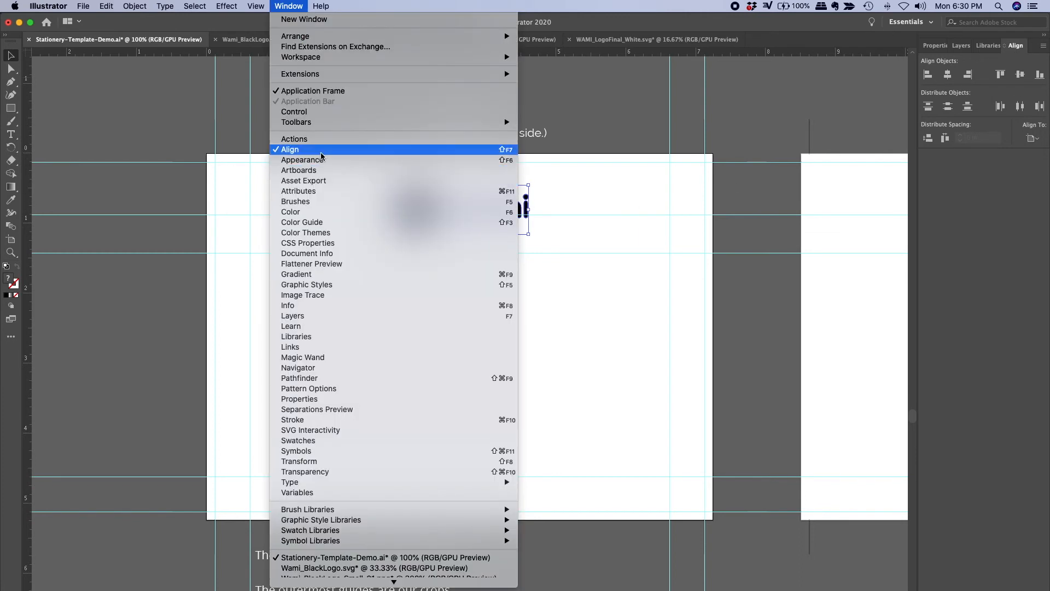
{"action": "left_click", "coordinate": [236, 262]}
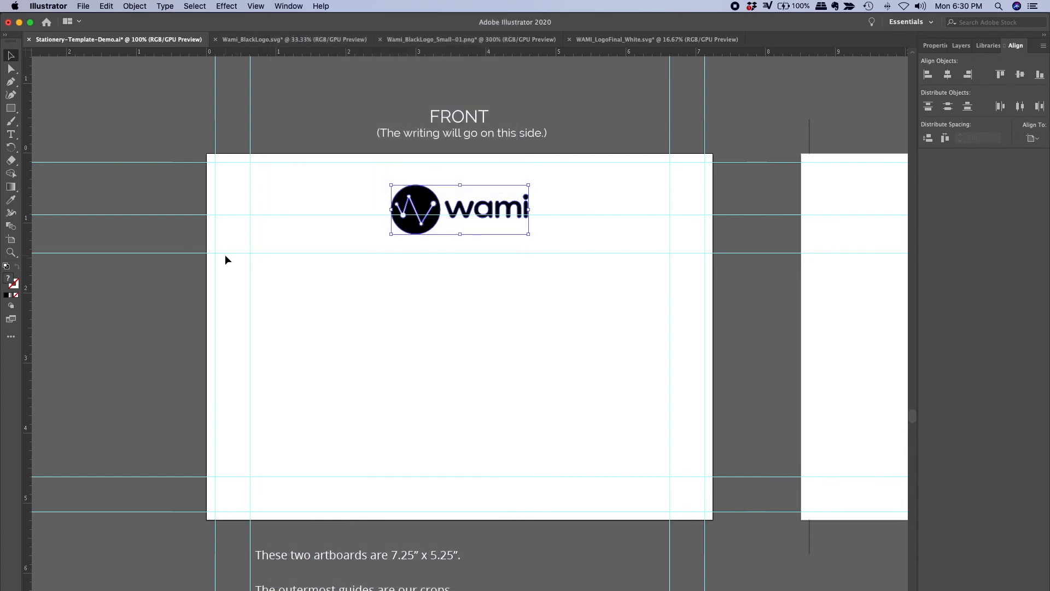
{"action": "left_click", "coordinate": [13, 138]}
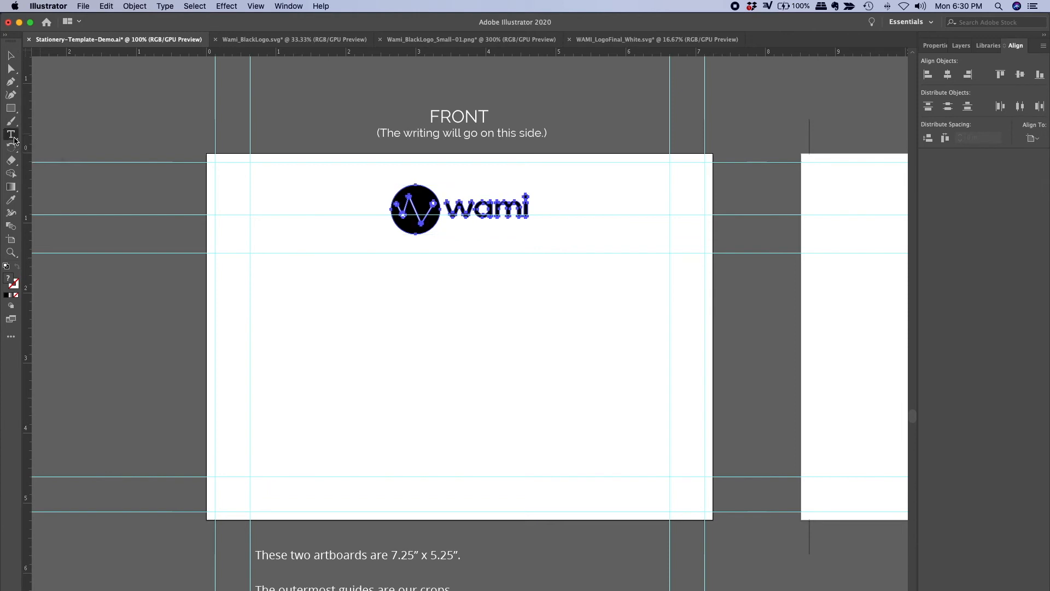
{"action": "left_click", "coordinate": [396, 471]}
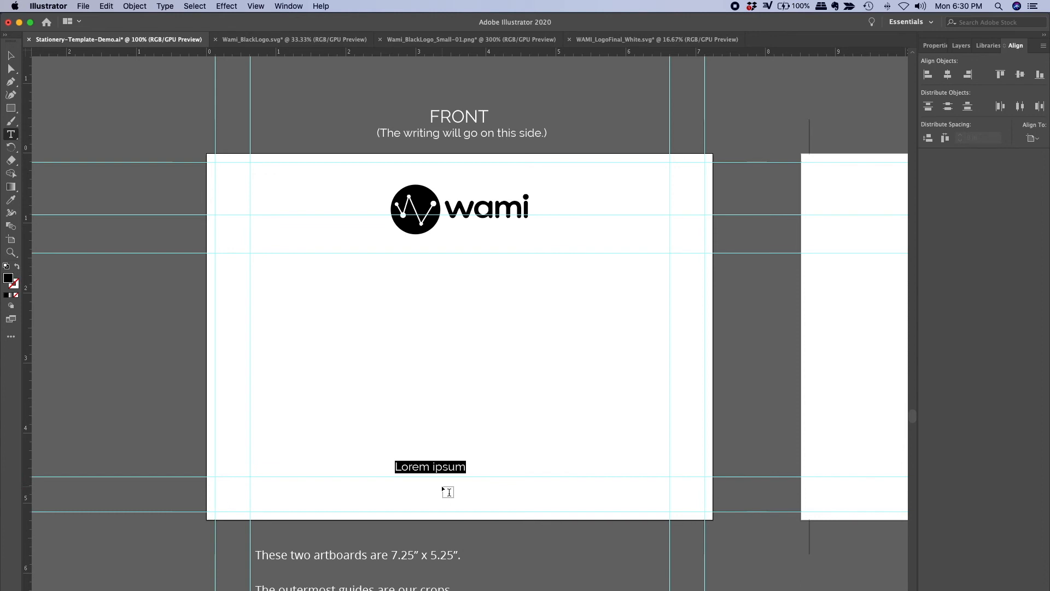
{"action": "type", "text": "www.wami.io"}
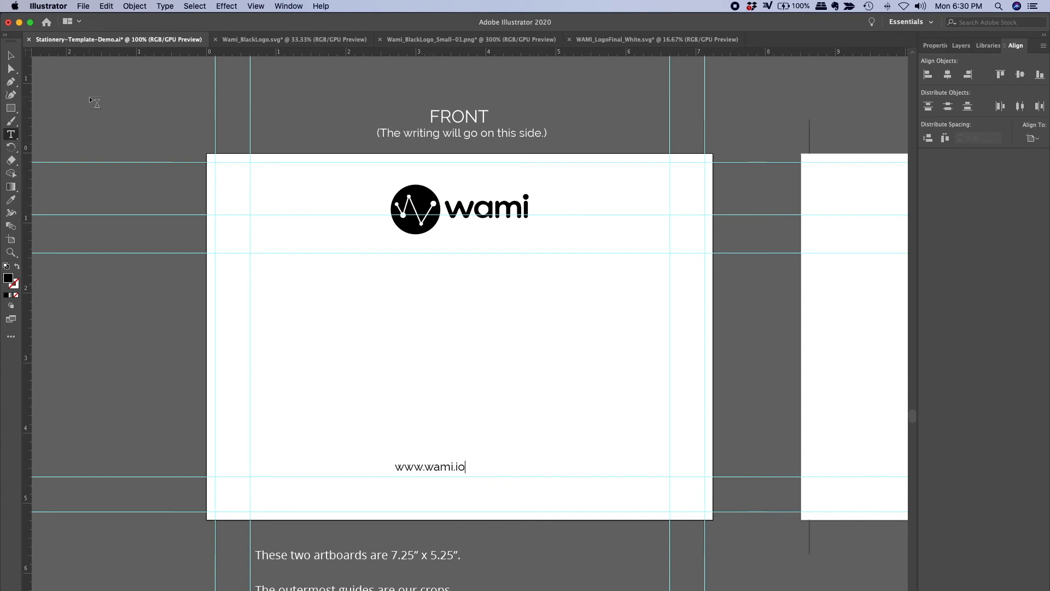
{"action": "left_click", "coordinate": [10, 56]}
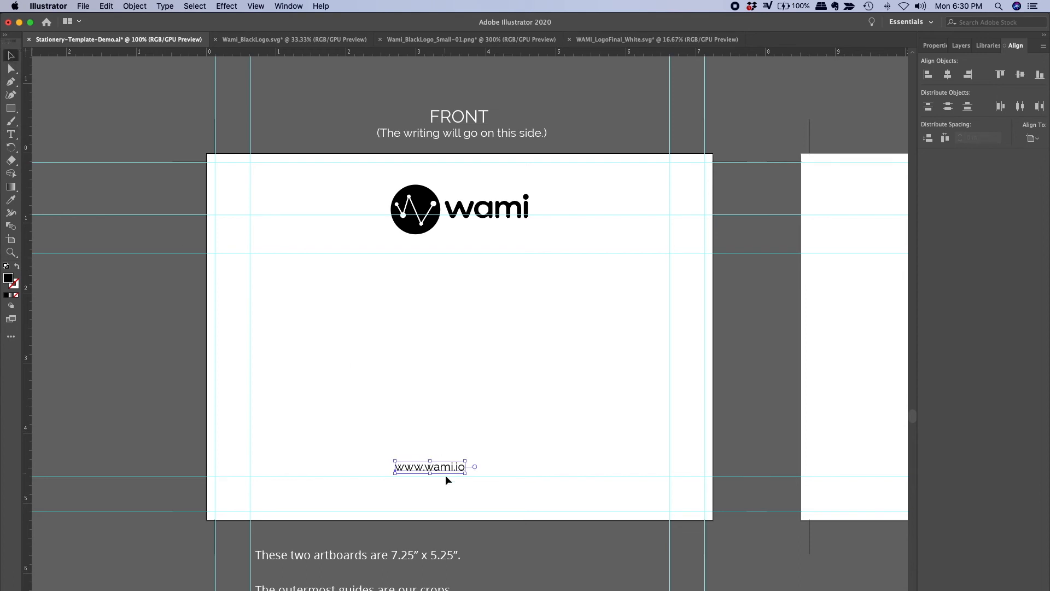
Move the website text between the two bottom guides, centered horizontally on the Front artboard, at about Y 4.725 in.
{"action": "left_click_drag", "start_coordinate": [445, 470], "coordinate": [475, 475]}
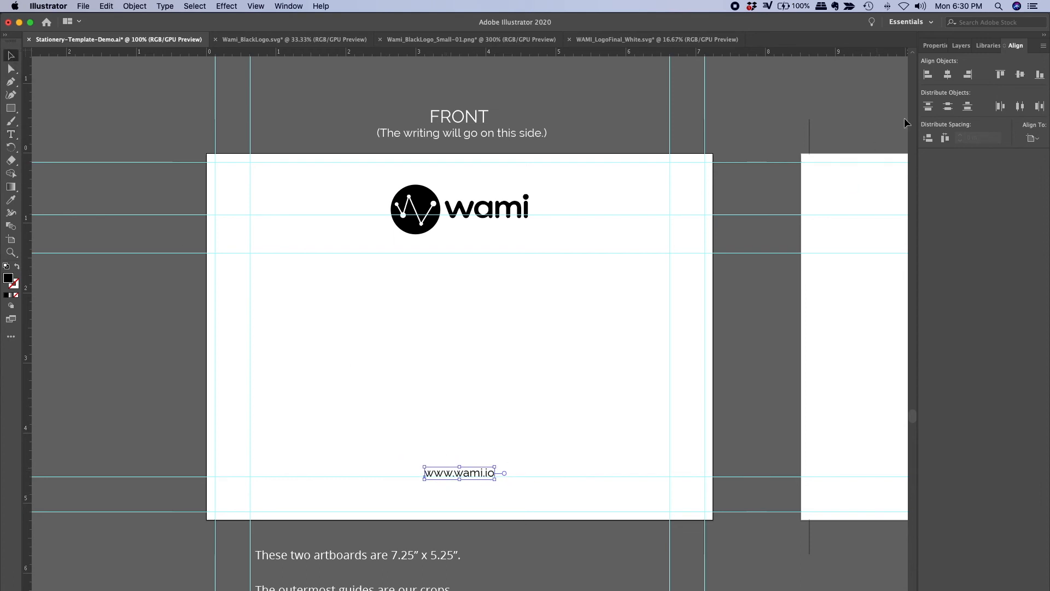
{"action": "left_click", "coordinate": [928, 52]}
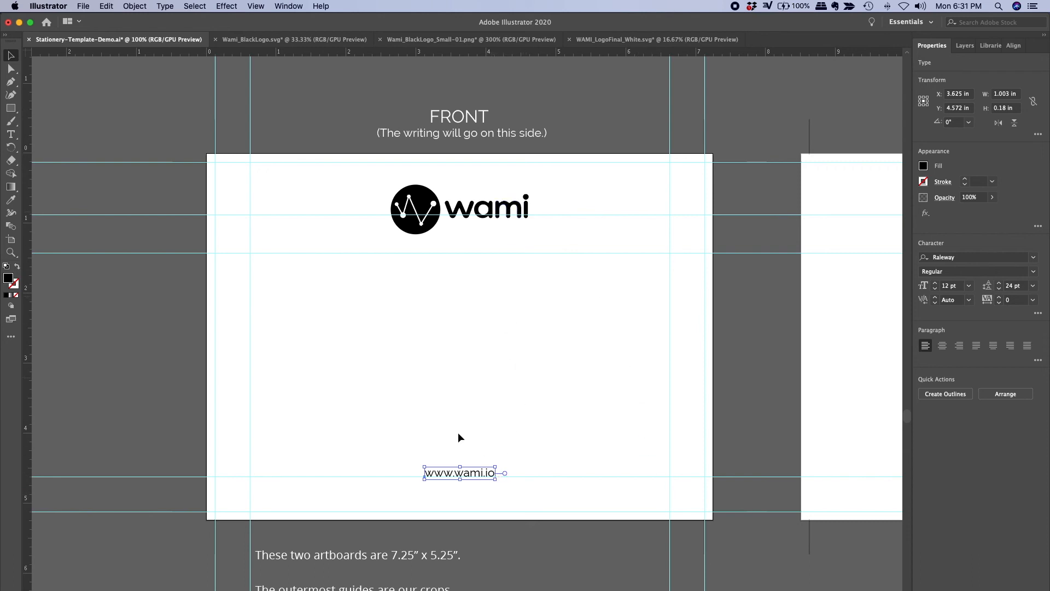
{"action": "left_click_drag", "start_coordinate": [453, 472], "coordinate": [452, 480]}
{"action": "key", "text": "Down"}
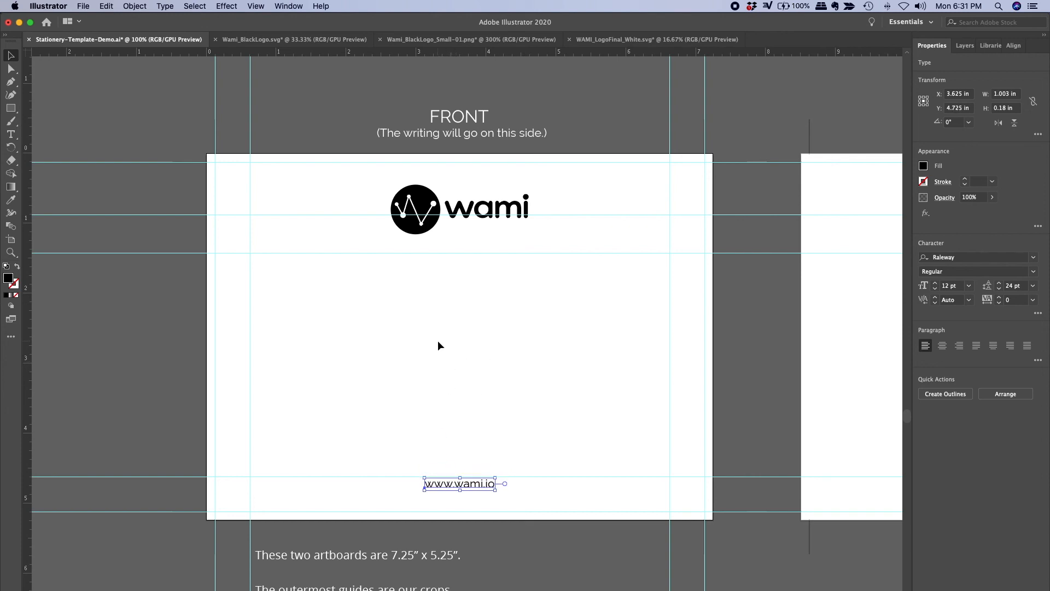
Save the document as Stationery-Template-Demo.ai in Adobe Illustrator format, replacing the existing file and keeping the Illustrator 2020 options.
{"action": "left_click", "coordinate": [84, 6]}
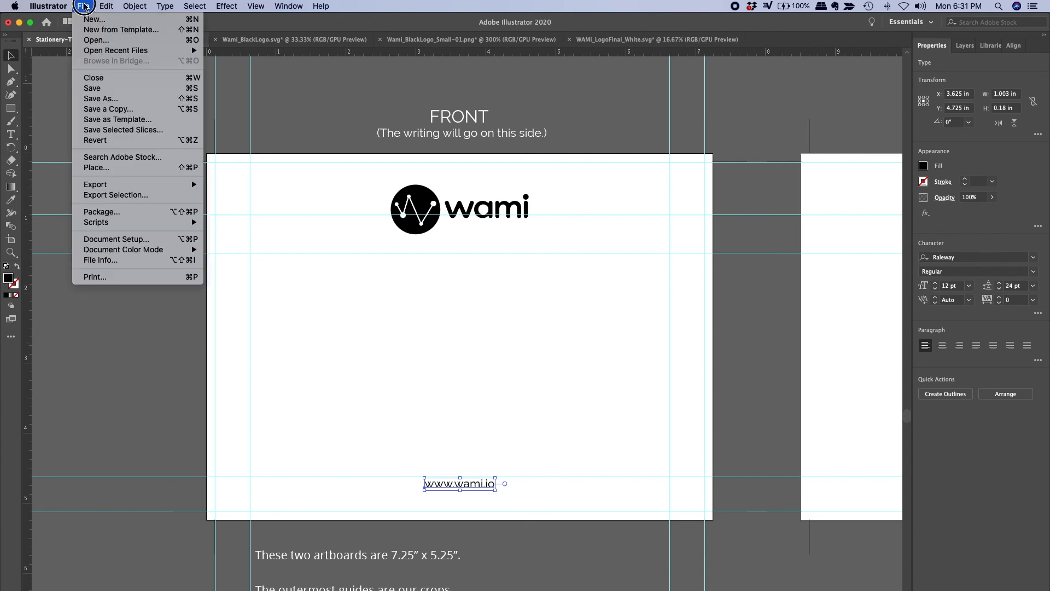
{"action": "left_click", "coordinate": [93, 100]}
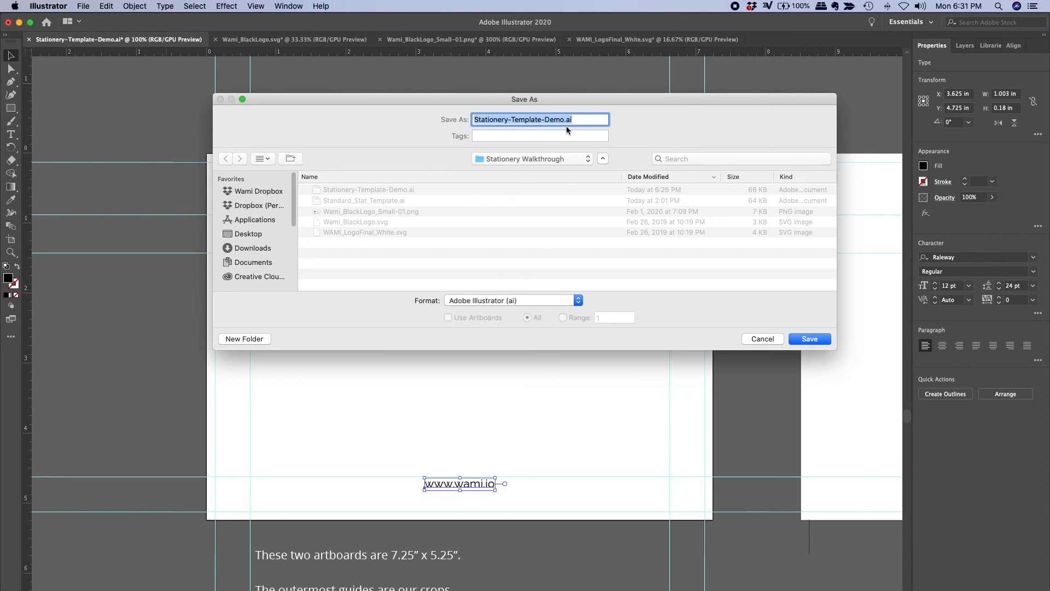
{"action": "left_click", "coordinate": [809, 340]}
{"action": "left_click", "coordinate": [609, 171]}
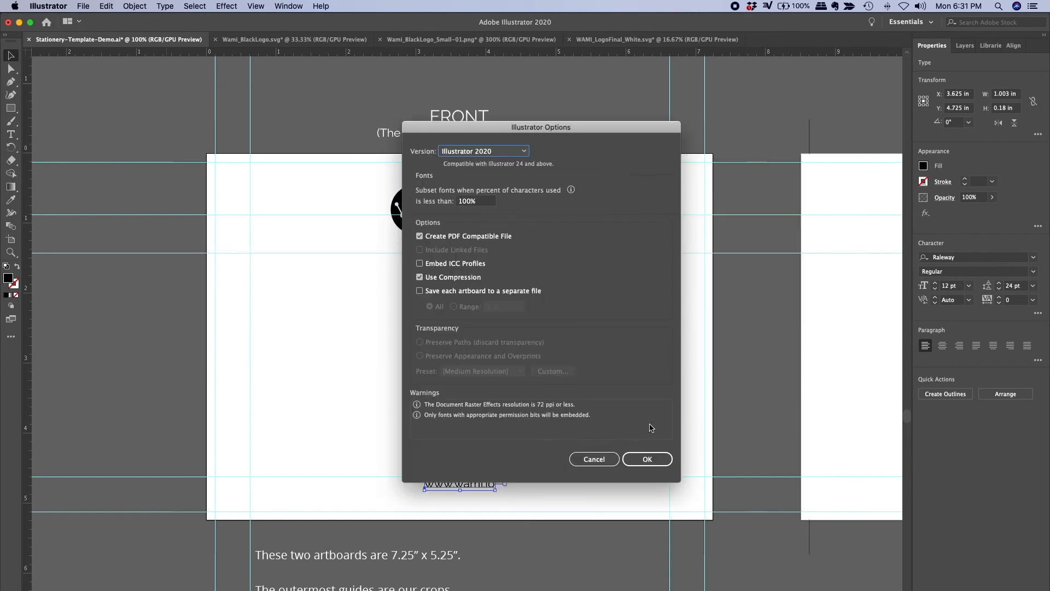
{"action": "left_click", "coordinate": [649, 459]}
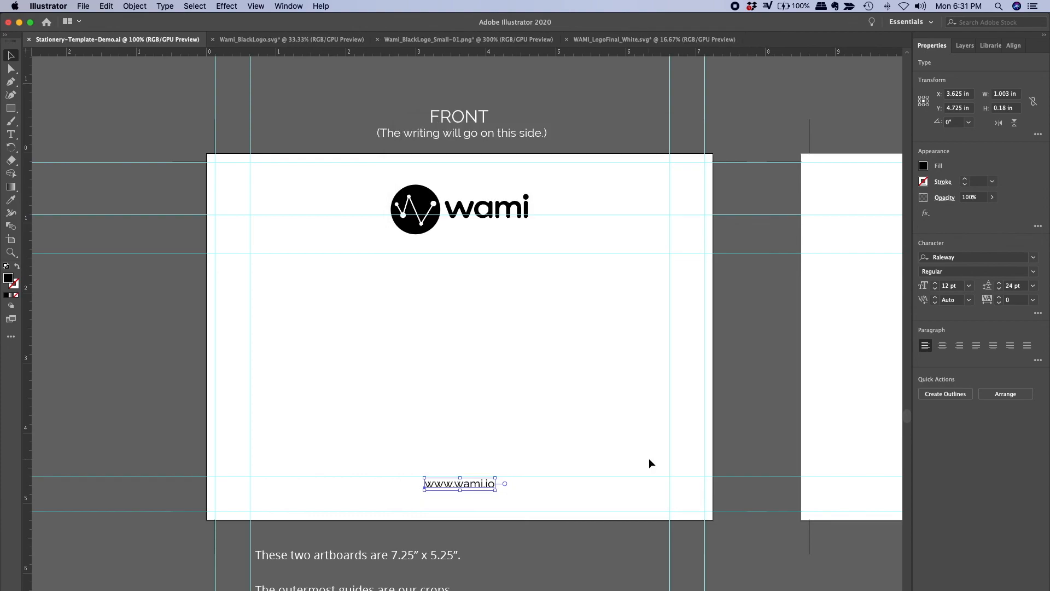